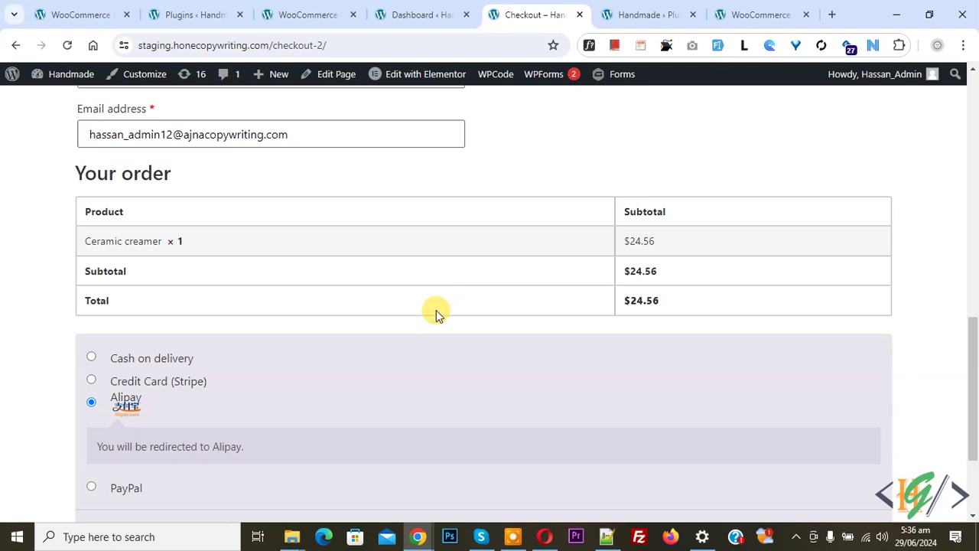
Leave the checkout page, which lists Alipay for the $24.56 order, and return to the Dashboard
click(405, 10)
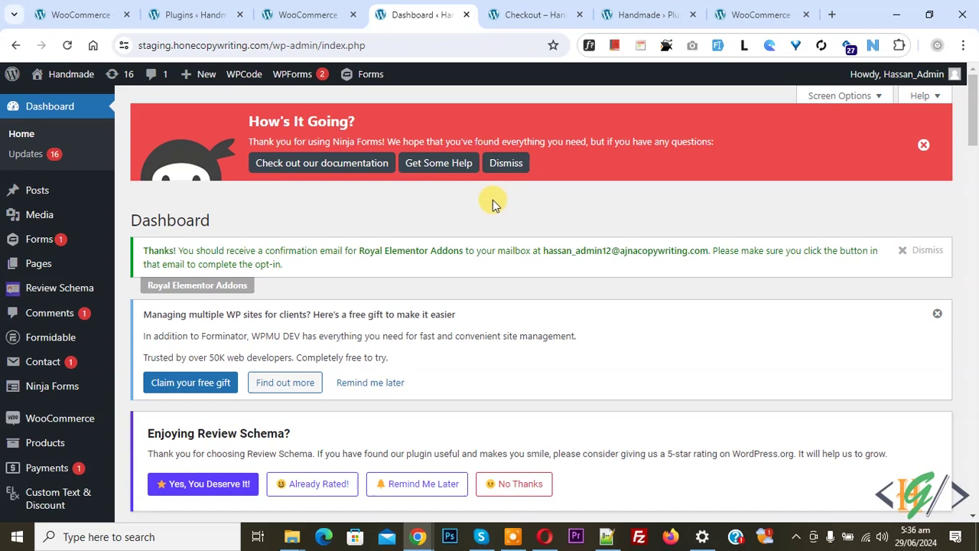
Switch off the standard Cash on delivery method under WooCommerce Settings > Payments
scroll(564, 158, down, 3)
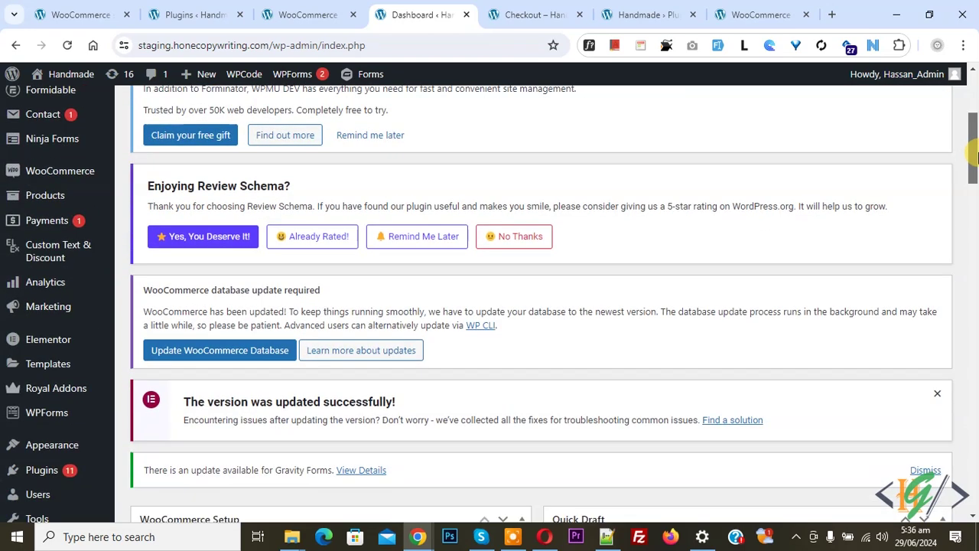
mouse_move(73, 164)
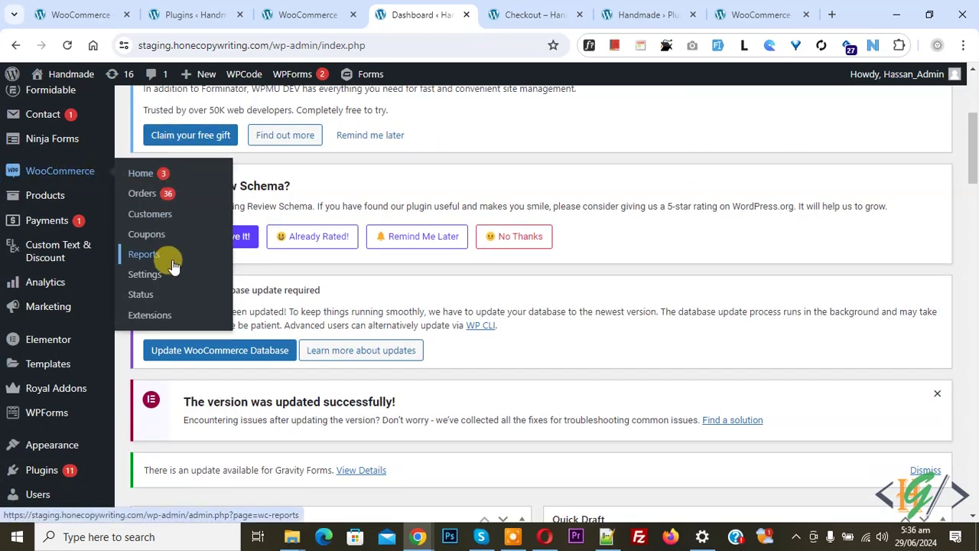
click(146, 274)
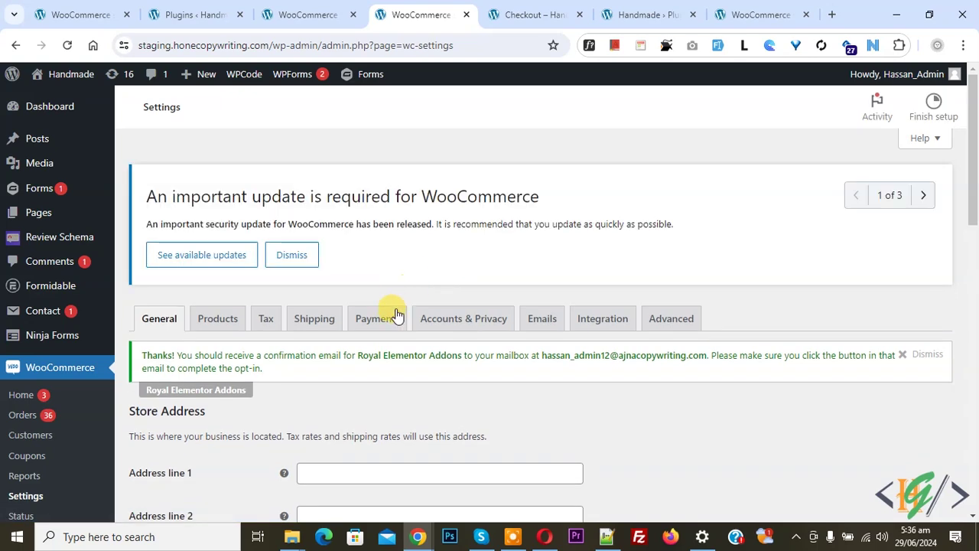
click(375, 321)
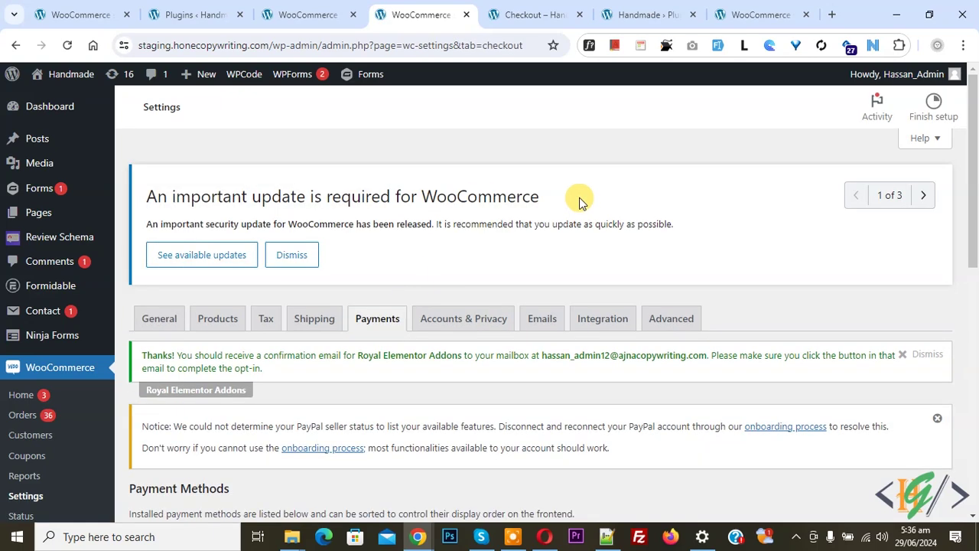
drag(976, 187, 977, 382)
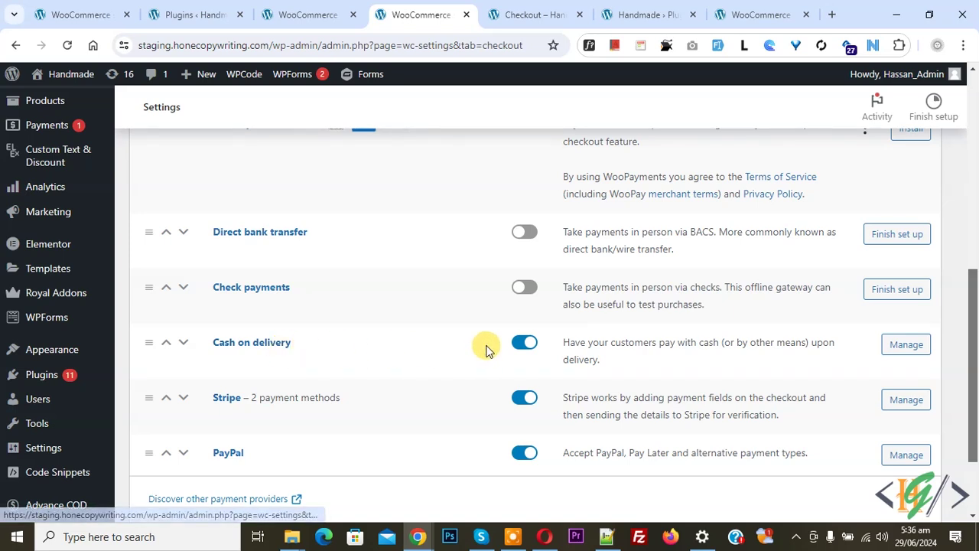
click(523, 343)
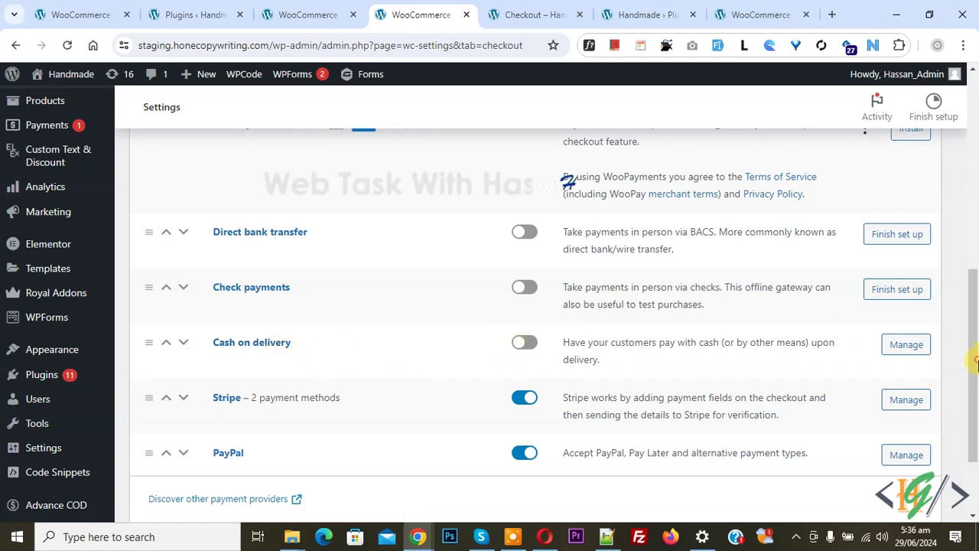
scroll(970, 350, up, 1)
mouse_move(66, 392)
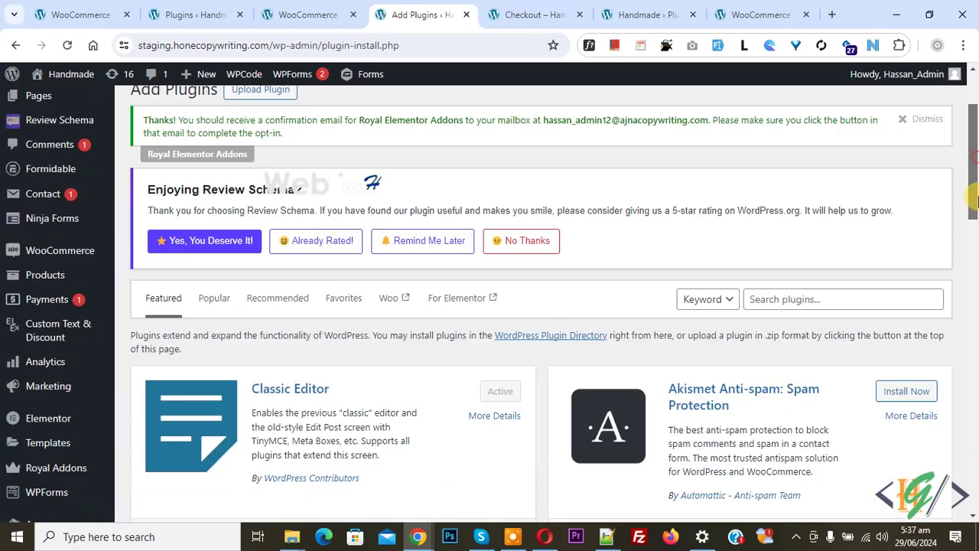
scroll(796, 230, down, 1)
Search for 'Risk Free Cash On Delivery (COD)', then install and activate the plugin
click(795, 220)
text(Cash On Delivery (COD) - WooCommerce)
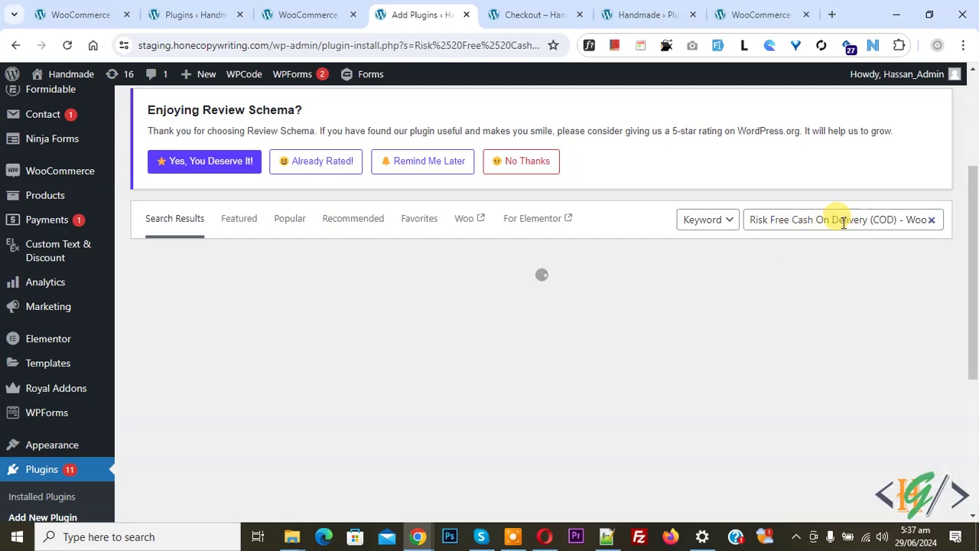
drag(973, 188, 975, 402)
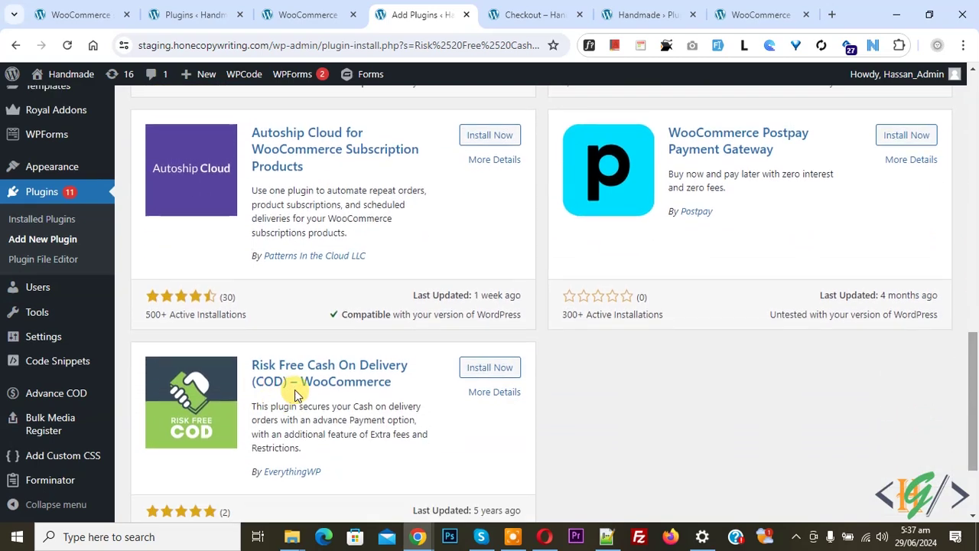
click(472, 368)
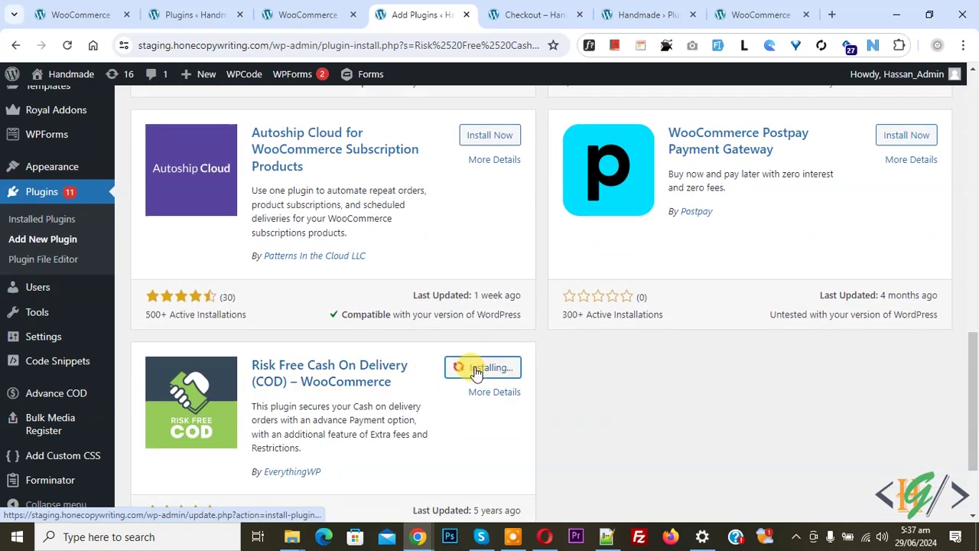
click(496, 368)
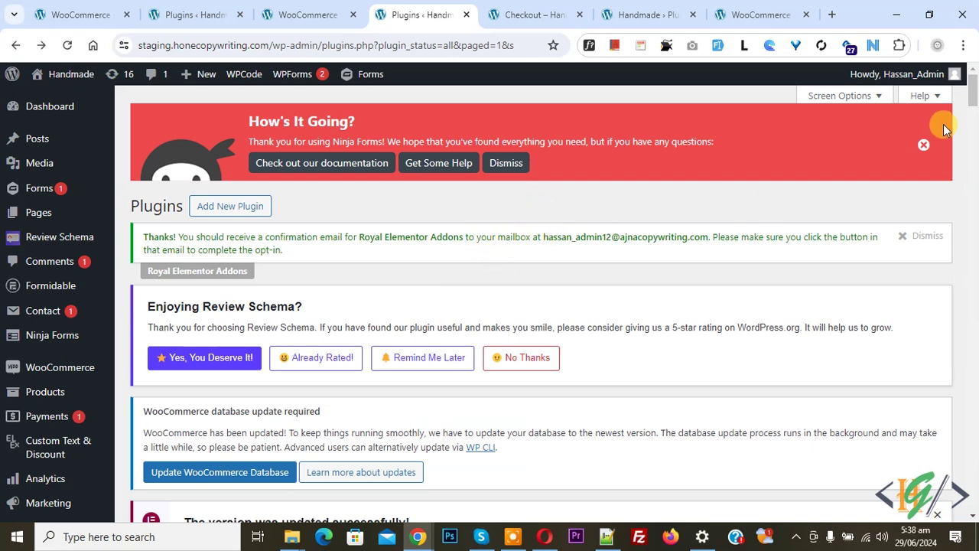
scroll(710, 180, down, 2)
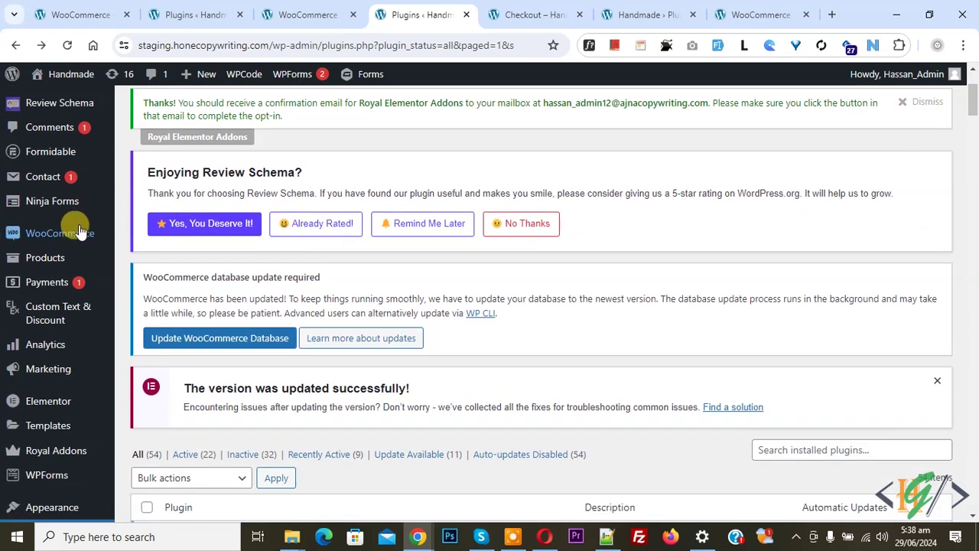
Tick Enable! on the WooCommerce Risk Free COD page and add a blank rule row
mouse_move(76, 229)
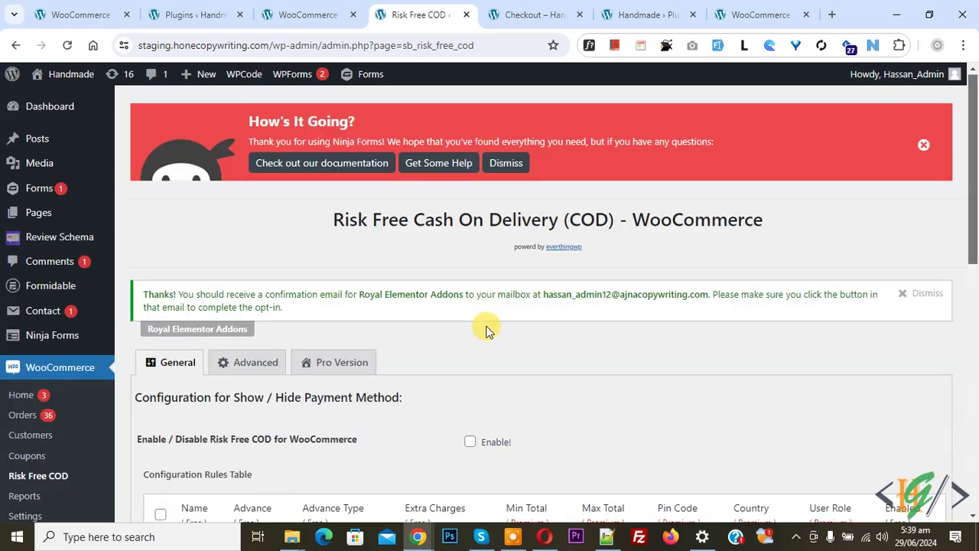
drag(974, 184, 974, 243)
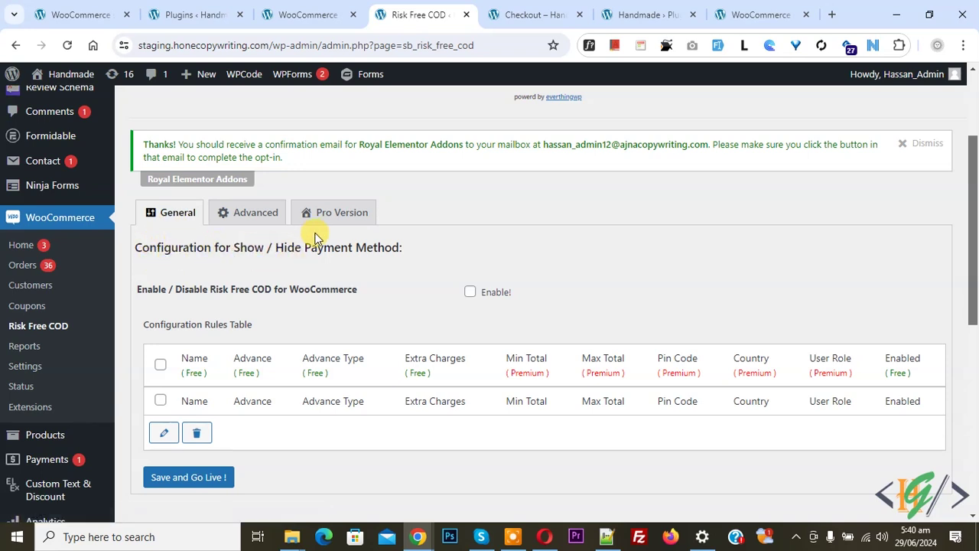
click(476, 292)
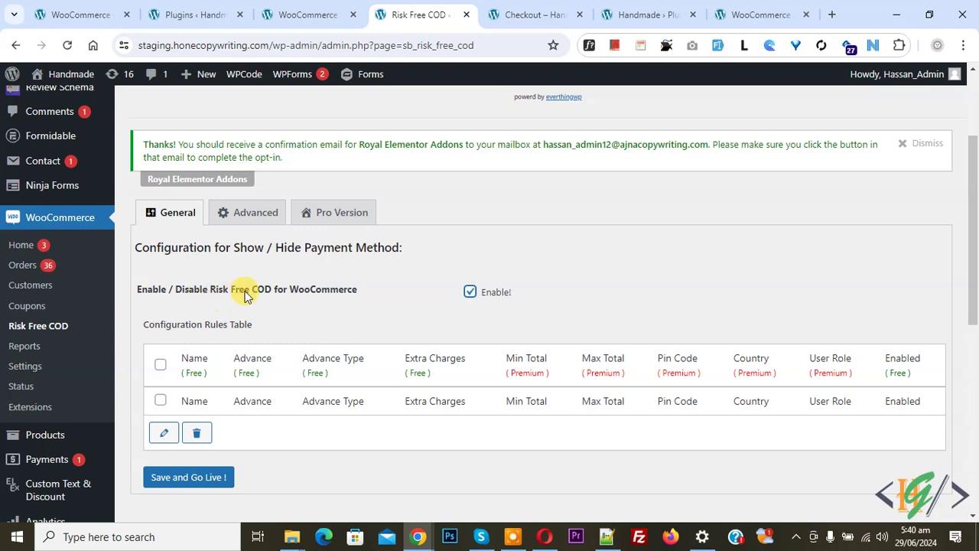
click(163, 434)
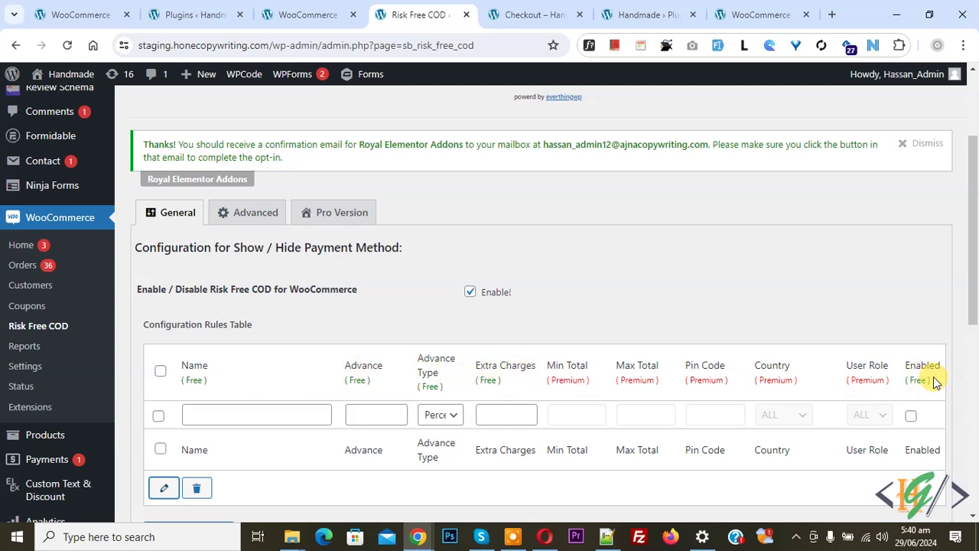
Name the new rule 'Advance Payment for COD' and enter an advance of 10
drag(972, 273, 971, 317)
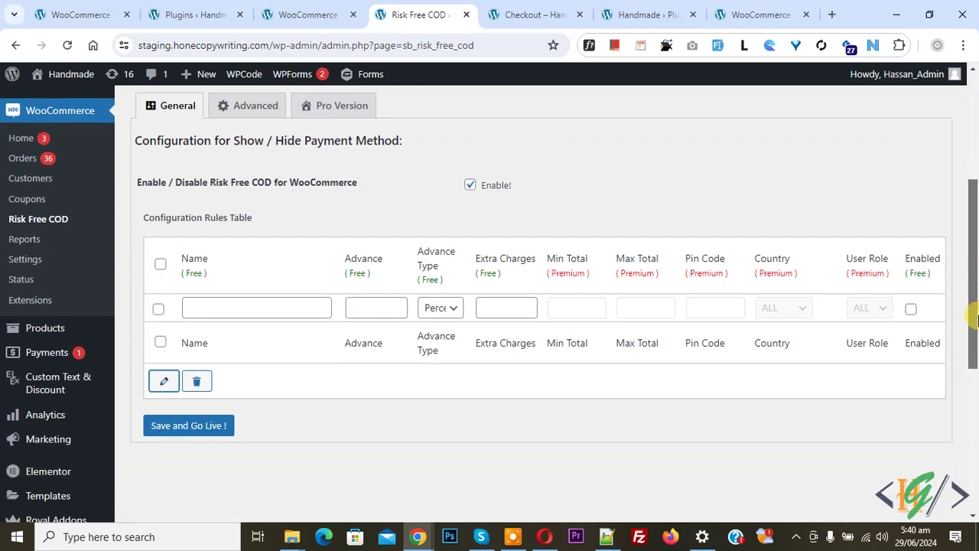
click(200, 300)
text(Advance Payment for COD)
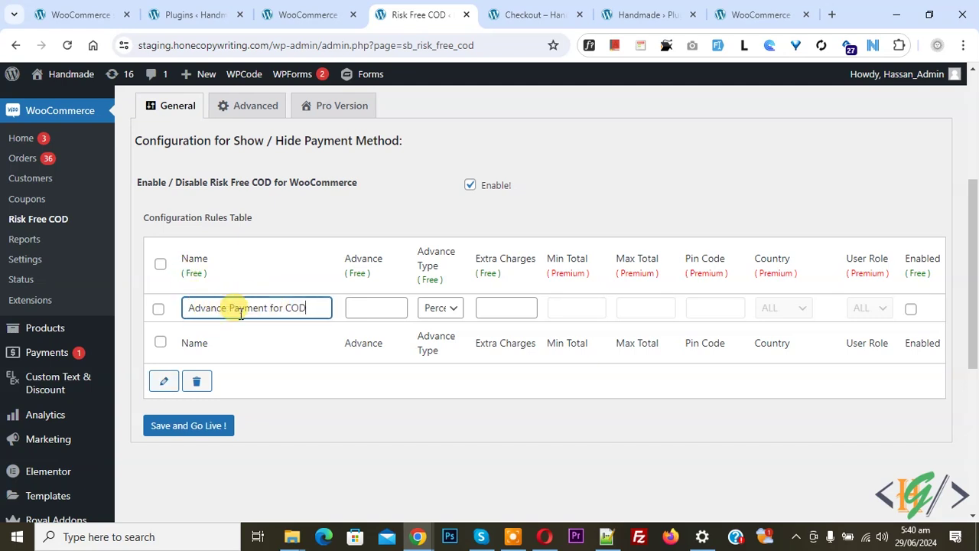
click(360, 308)
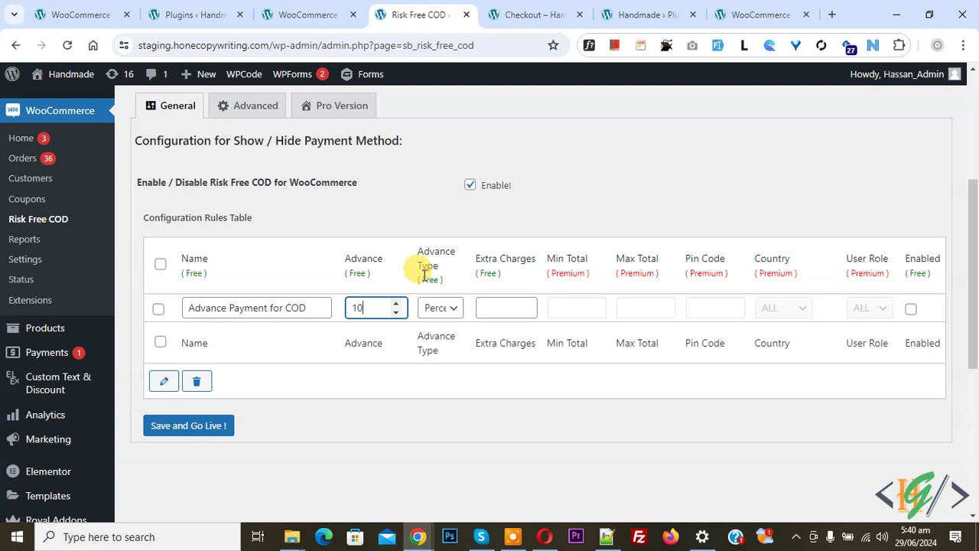
Set the advance type to Percentage, enable the rule, and save it live
click(445, 312)
click(447, 325)
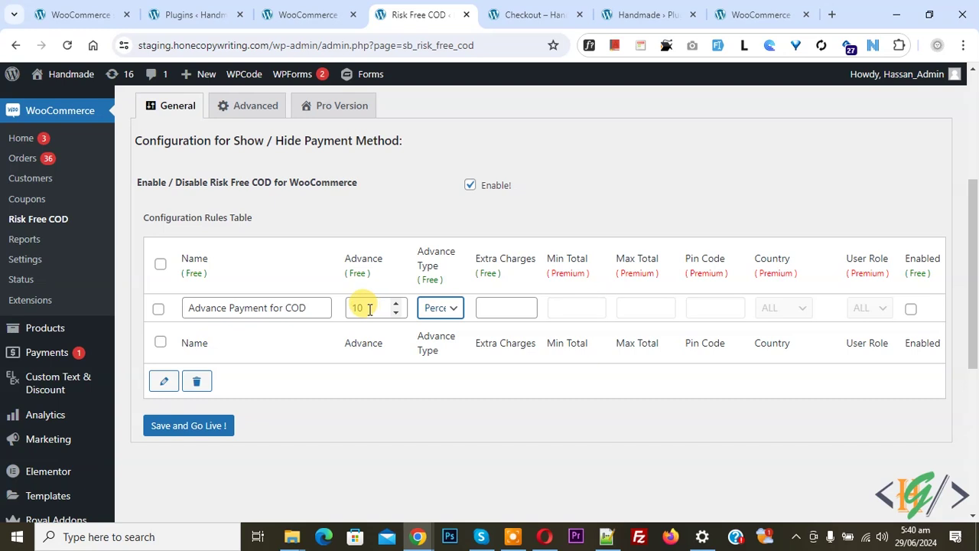
click(439, 307)
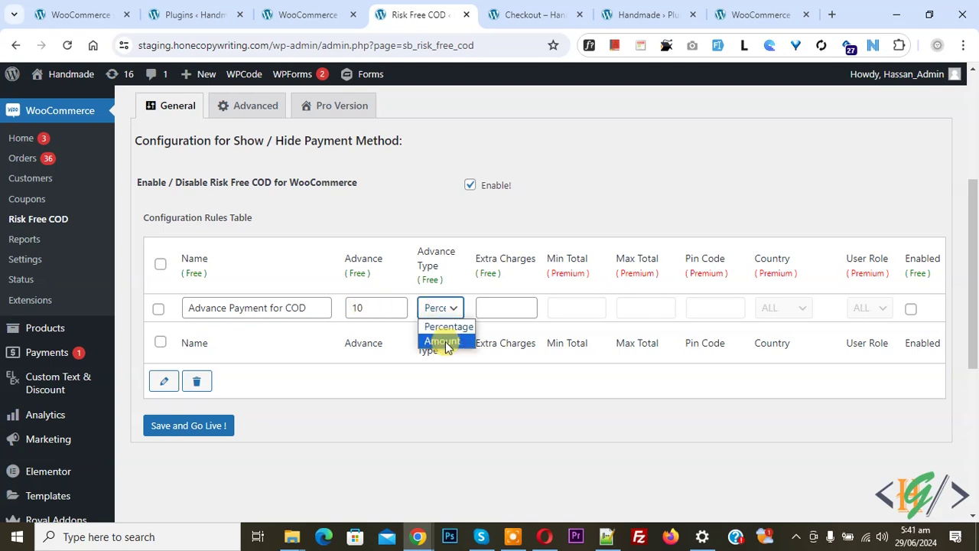
click(445, 341)
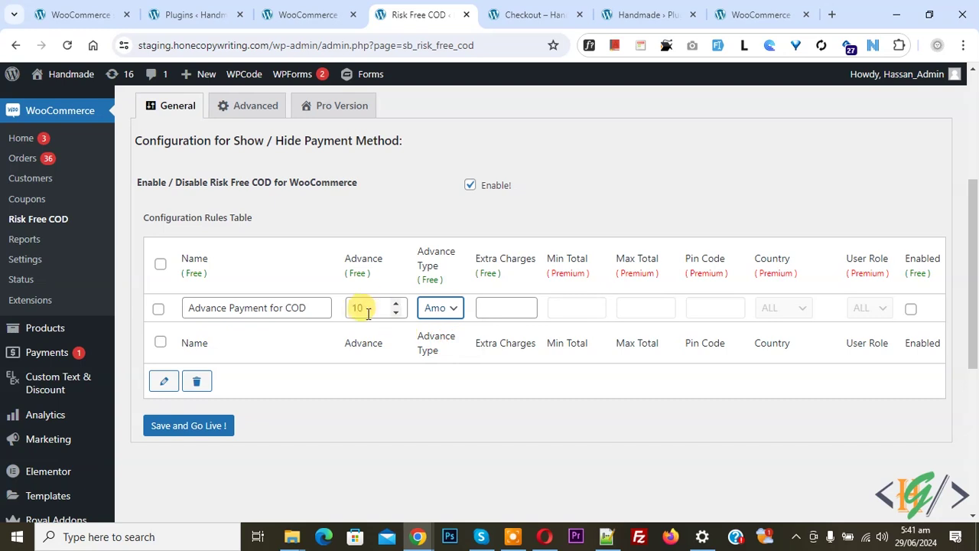
click(440, 312)
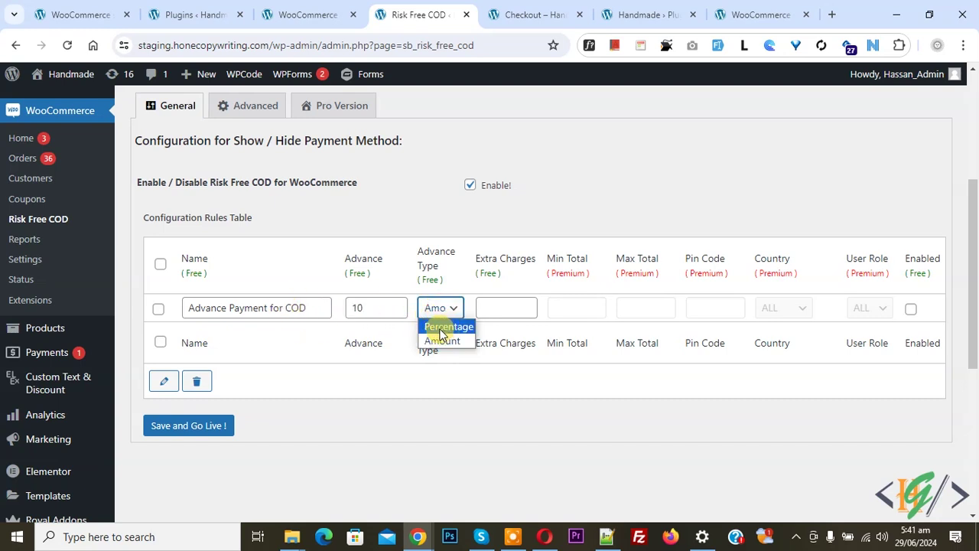
click(445, 327)
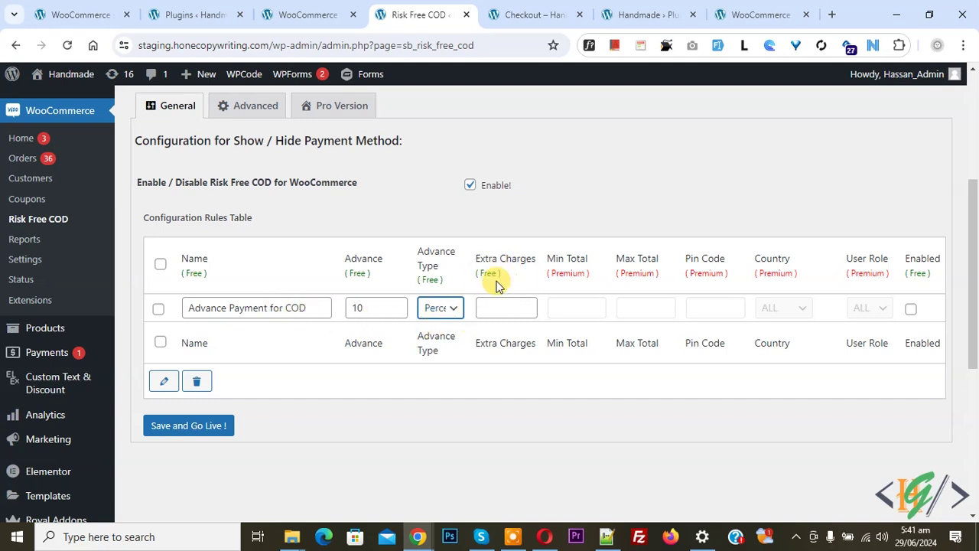
click(910, 309)
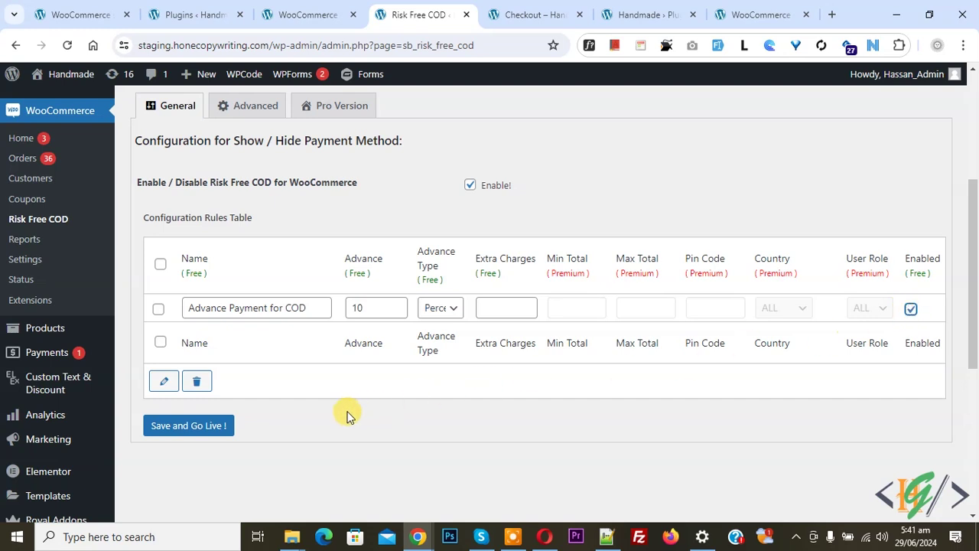
click(185, 427)
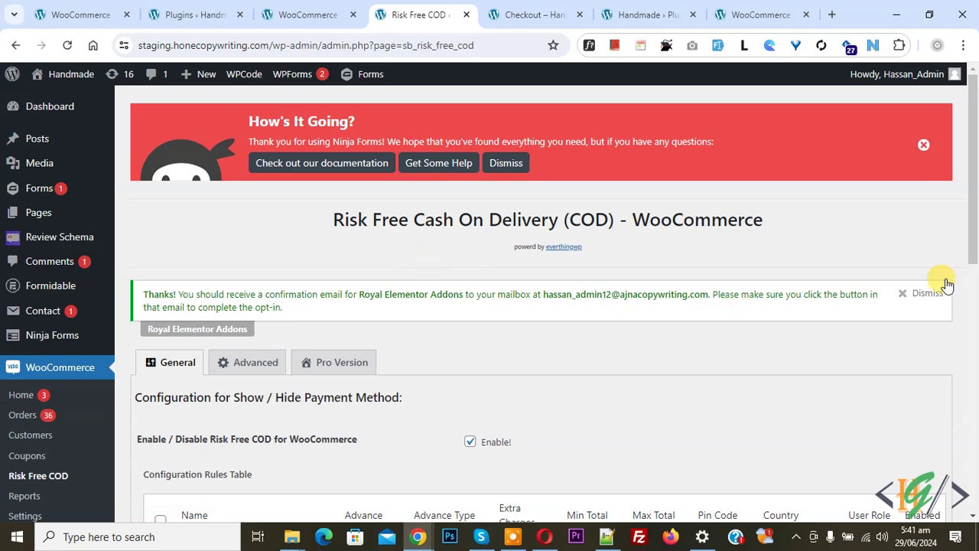
On the Advanced tab, retitle the COD method 'Advance Payment for Cash On Delivery' and save
drag(972, 203, 973, 264)
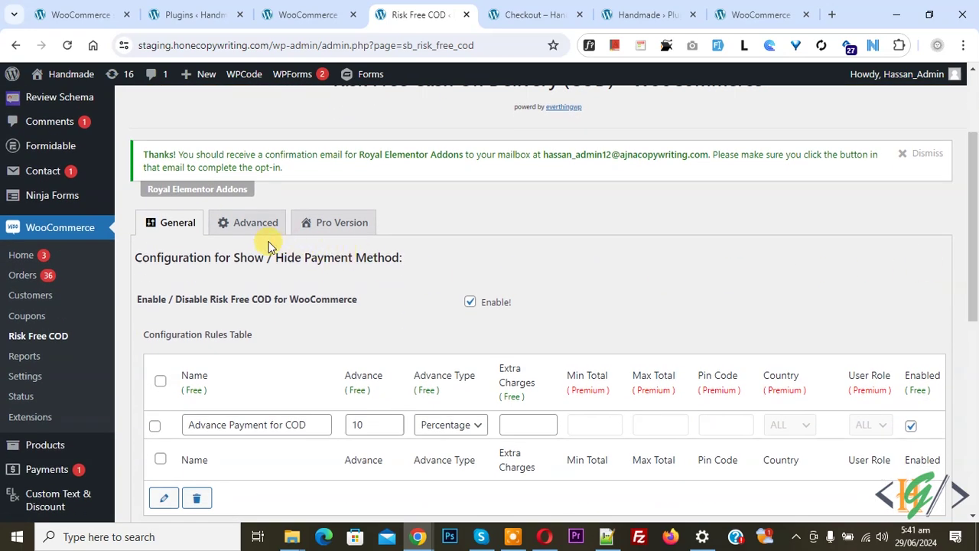
click(261, 234)
scroll(897, 191, down, 3)
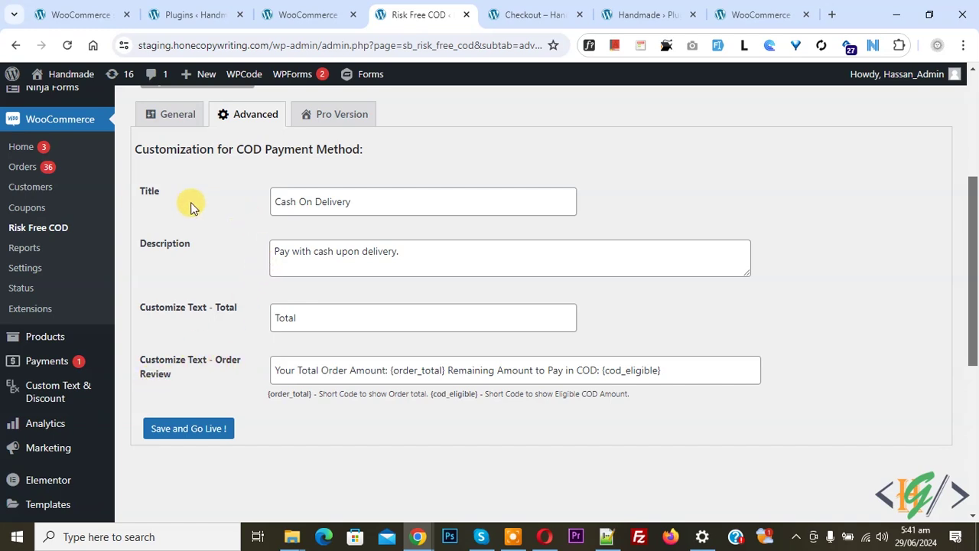
click(273, 202)
text(Advance Payment for)
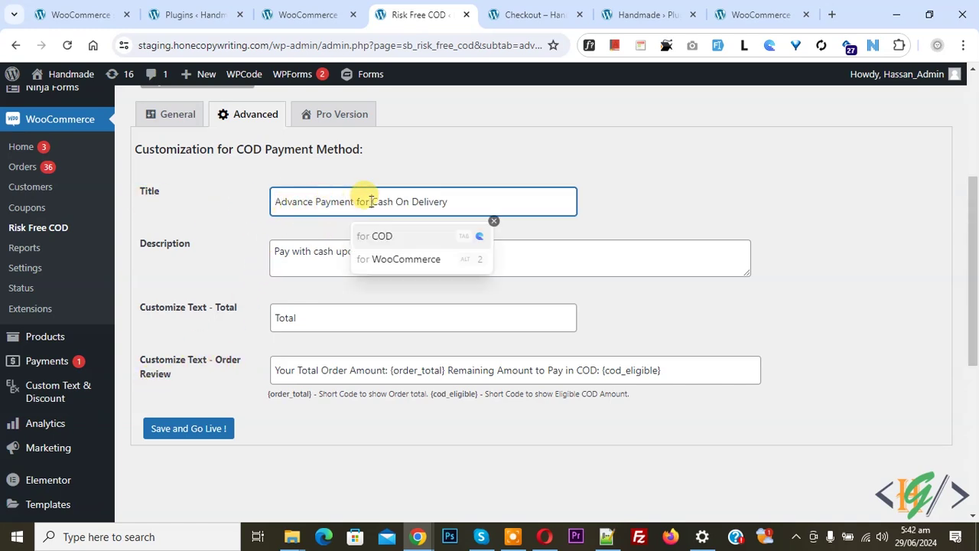
click(681, 206)
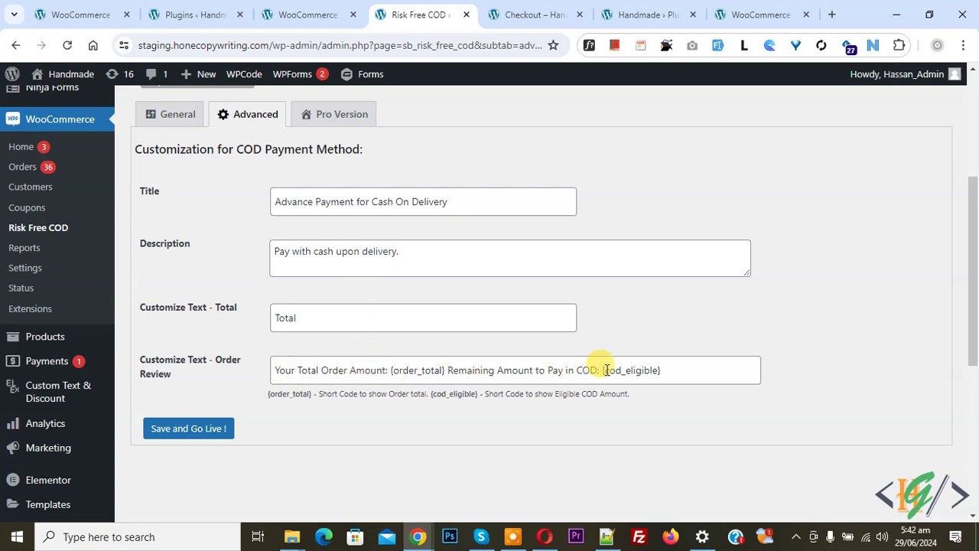
click(201, 433)
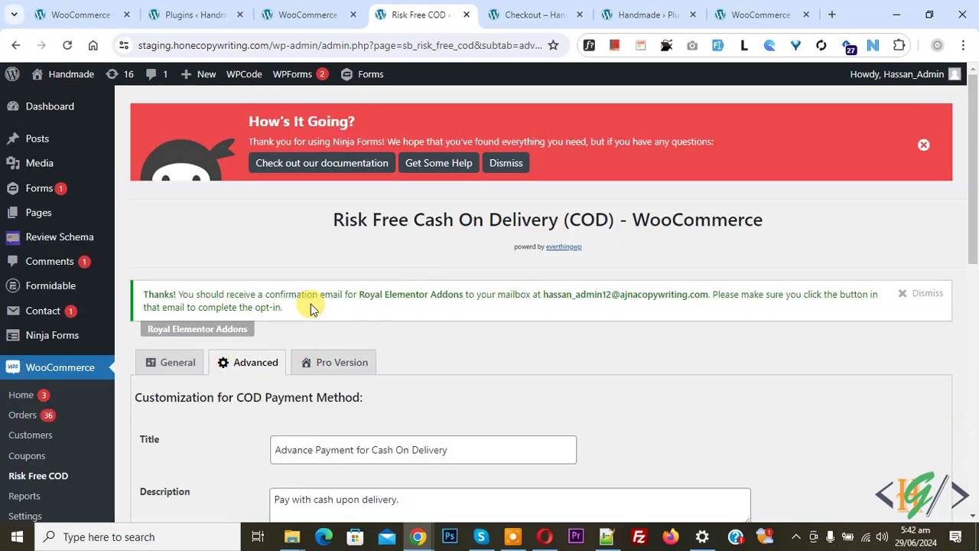
Reload checkout and pick Advance Payment for Cash On Delivery: $2.46 now, $22.104 on delivery
click(540, 15)
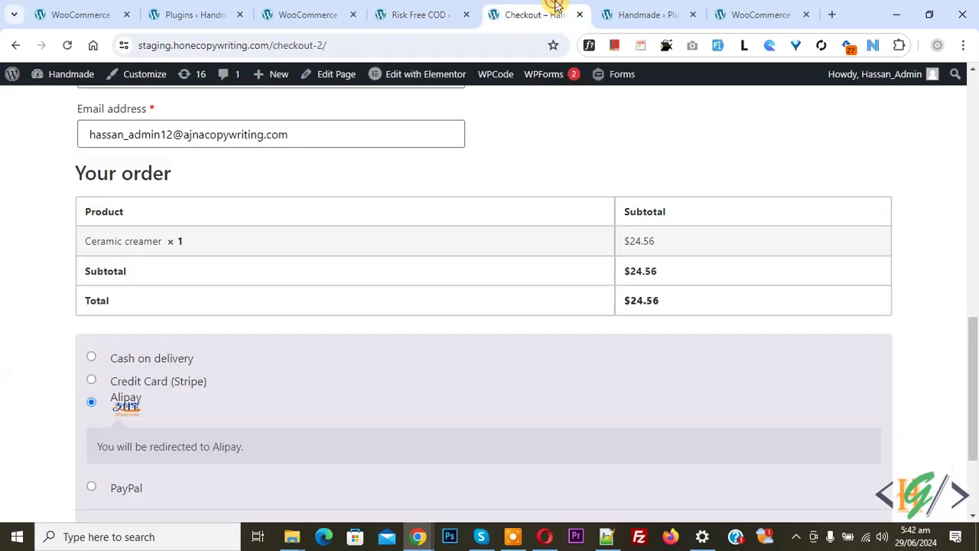
click(68, 45)
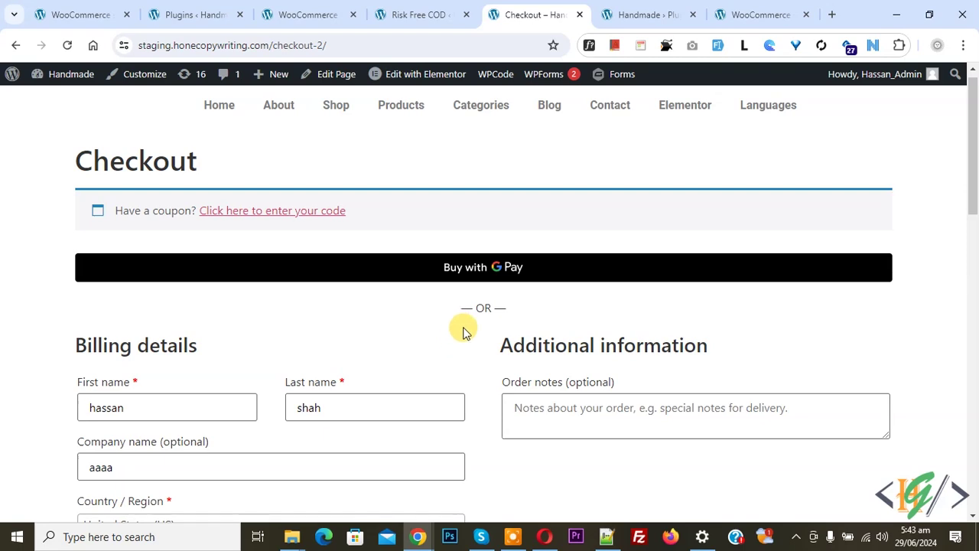
drag(970, 141, 972, 383)
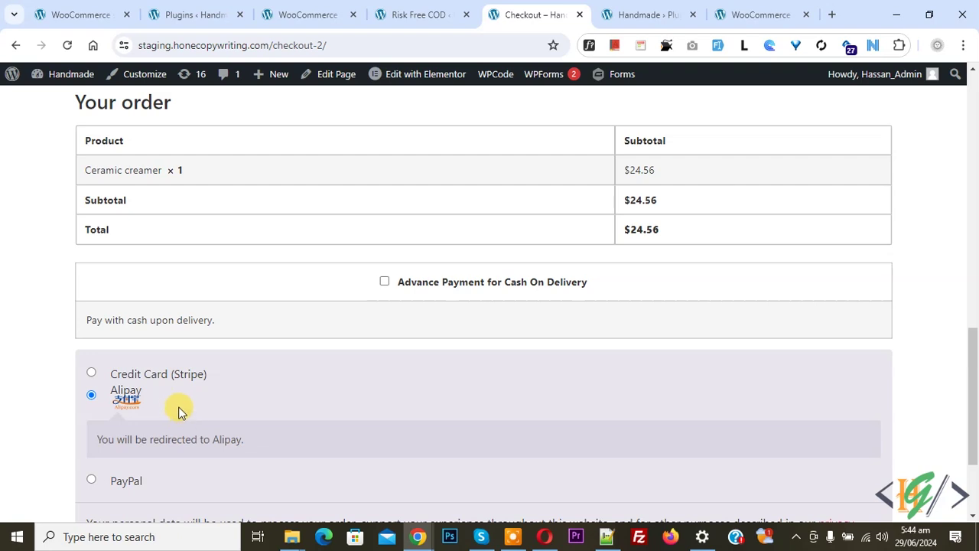
click(384, 282)
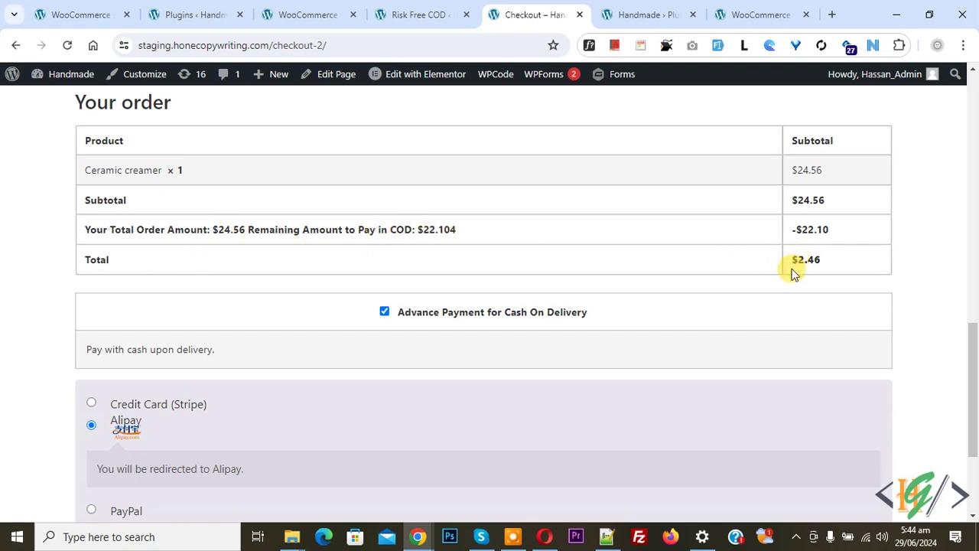
drag(973, 362, 975, 390)
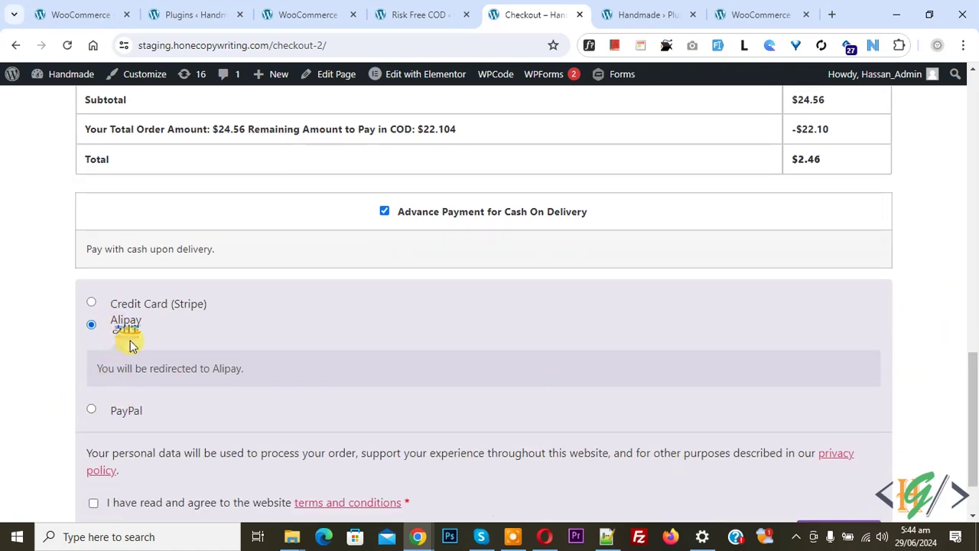
drag(974, 382, 974, 400)
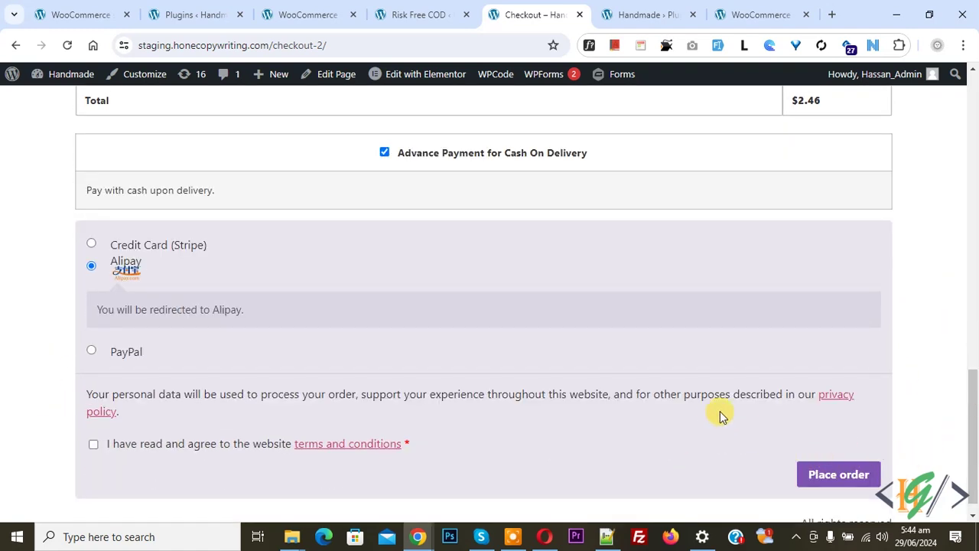